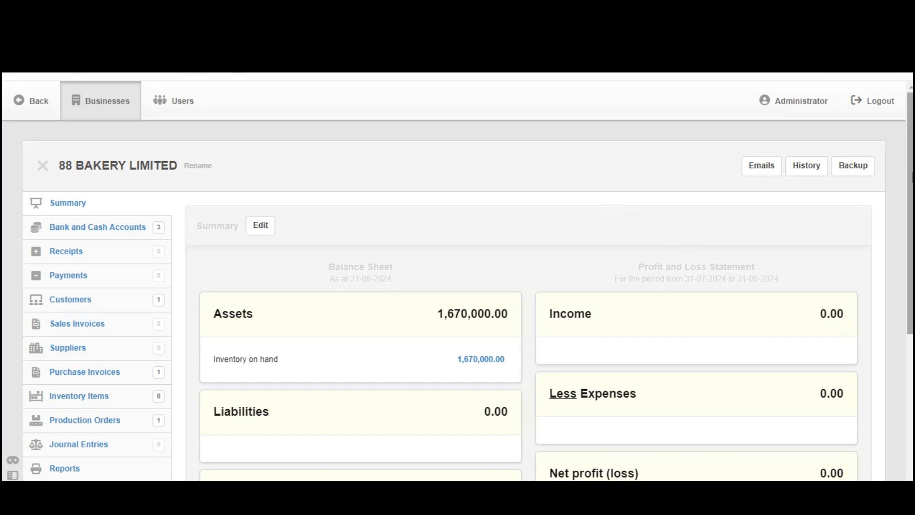
- Review the inventory items list, then show Production Orders with its completed 100-unit 350G Zumna bread order
left_click_drag(911, 177, 911, 212)
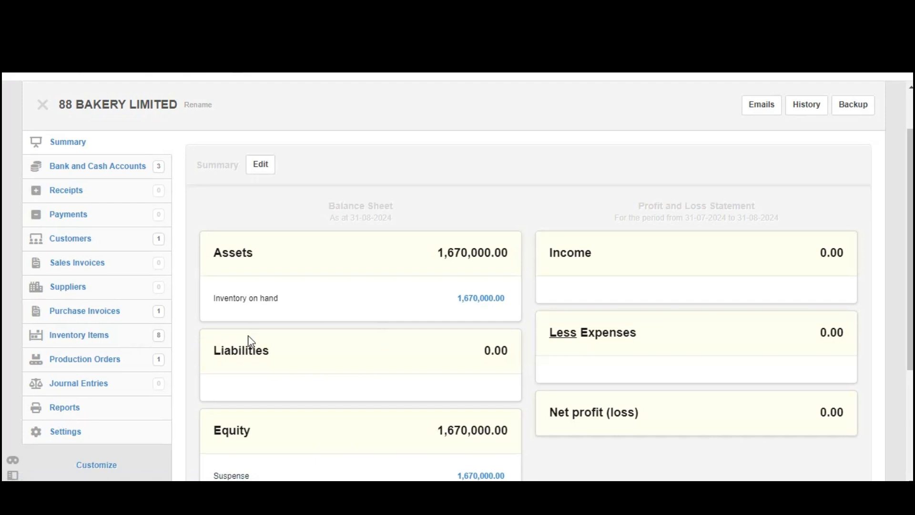
left_click(103, 341)
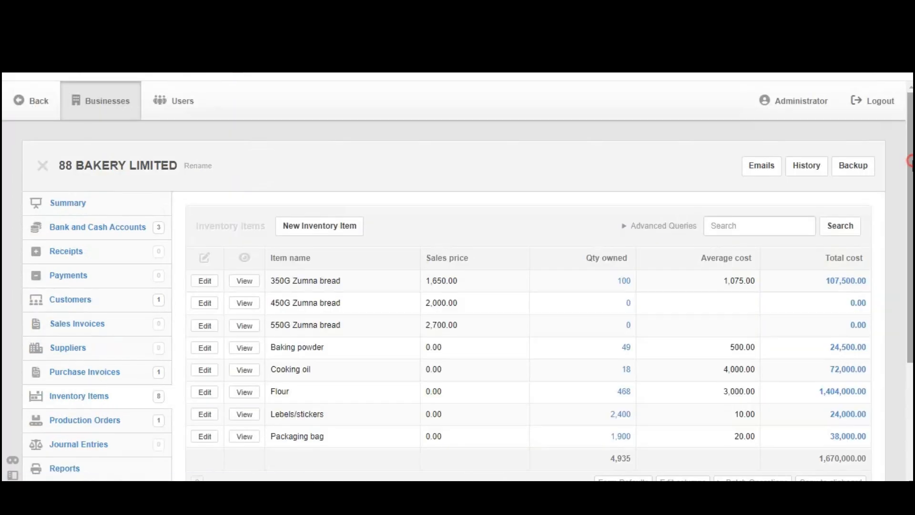
scroll(910, 161, "down", 1)
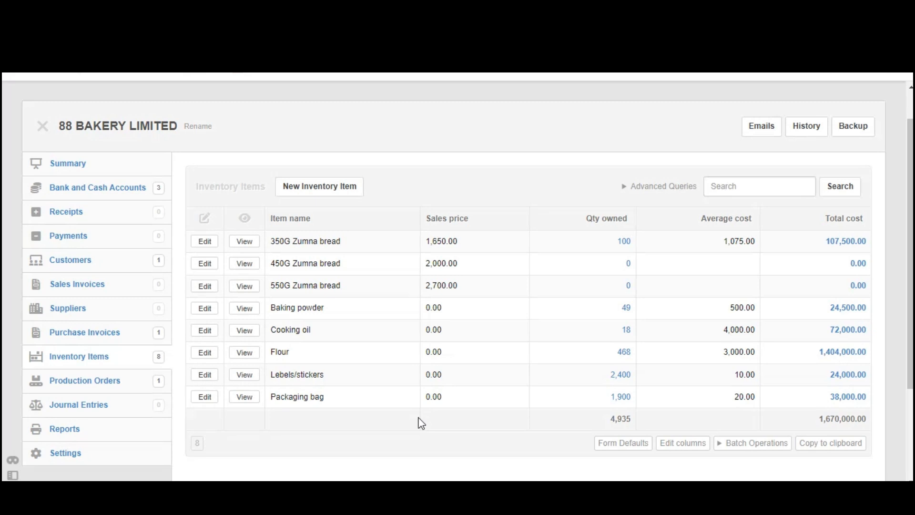
left_click_drag(48, 380, 123, 388)
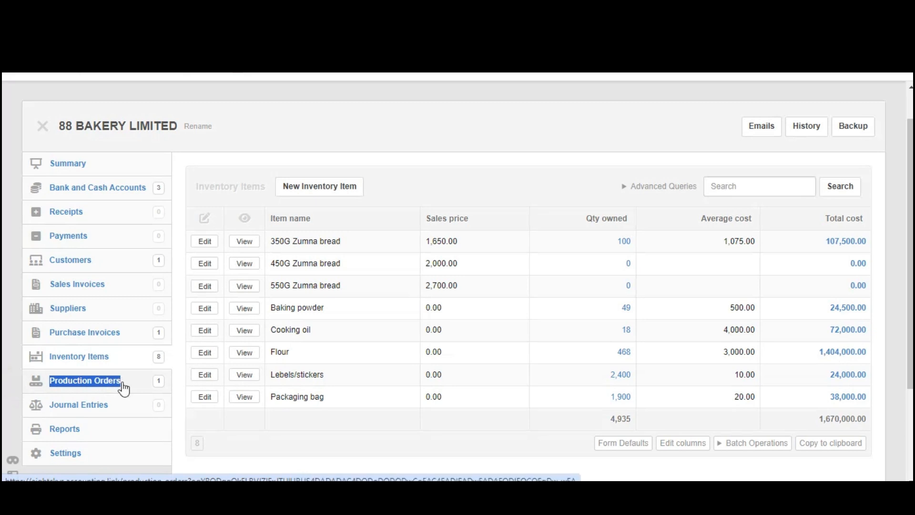
left_click(96, 383)
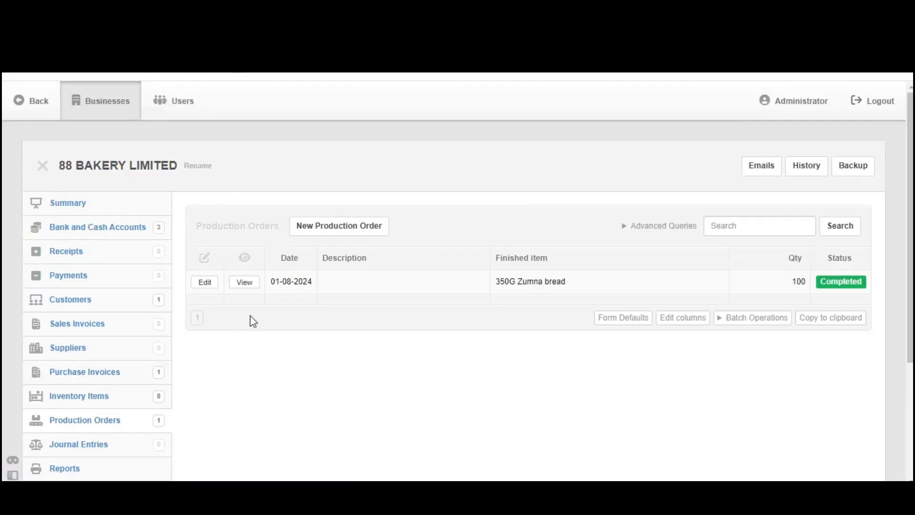
- Start a new production order dated 1 August 2024 with an automatic reference number
left_click(339, 226)
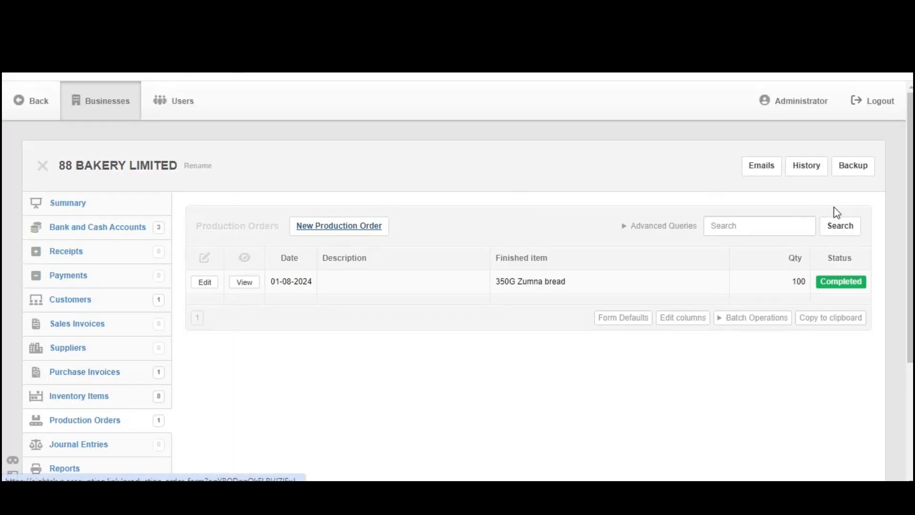
scroll(364, 166, "down", 3)
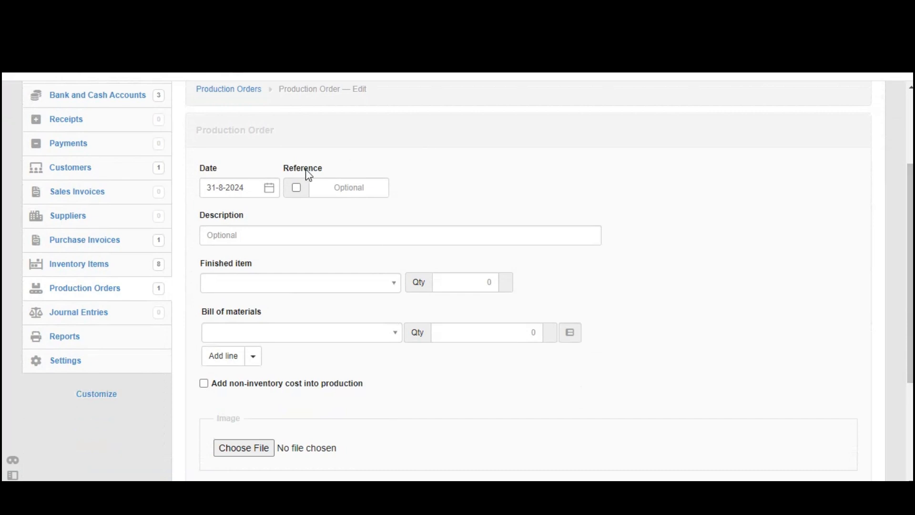
left_click(271, 190)
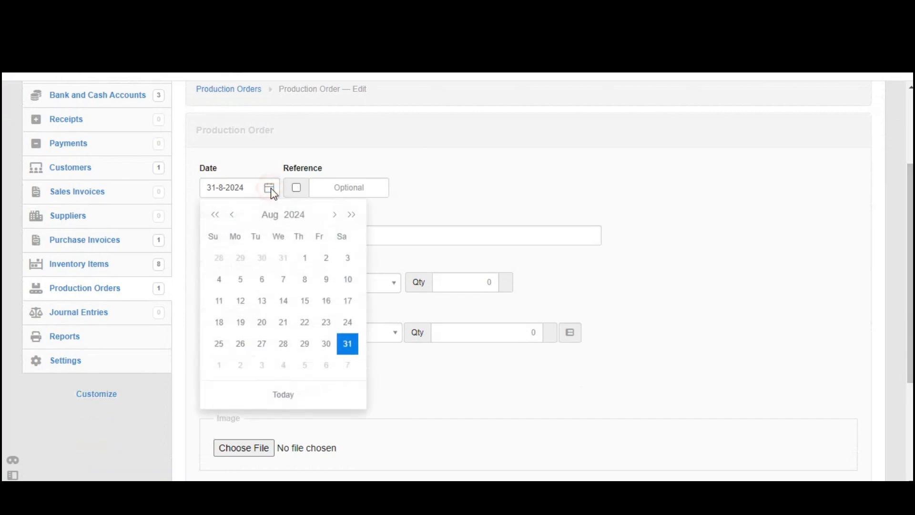
left_click(305, 259)
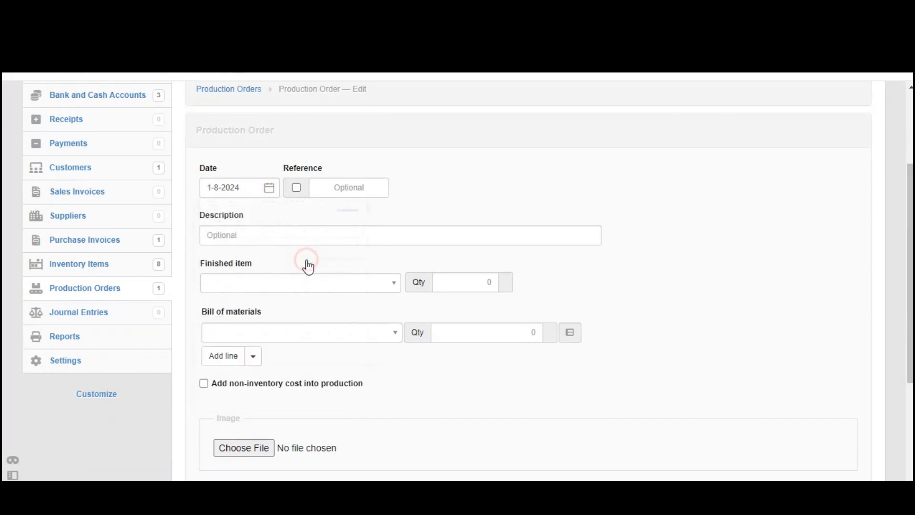
left_click(297, 189)
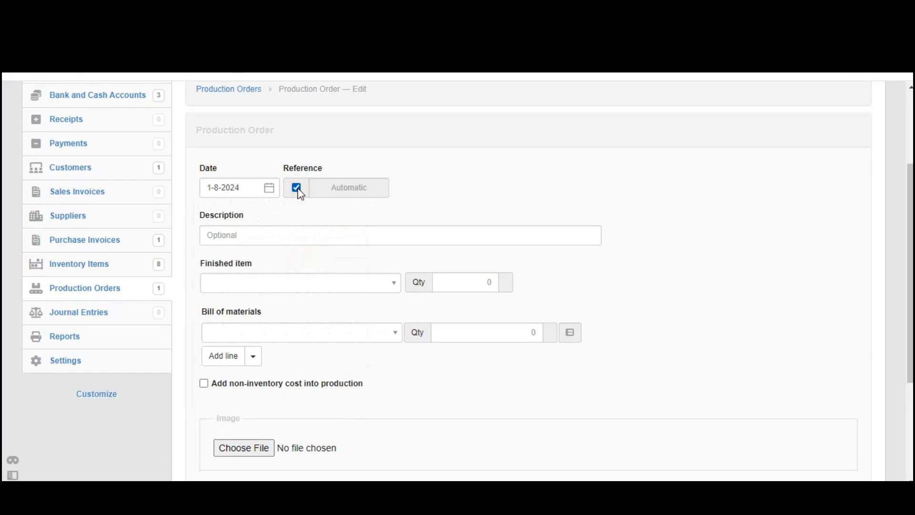
- Set the finished item to 450G Zumna bread with quantity 200
left_click(324, 288)
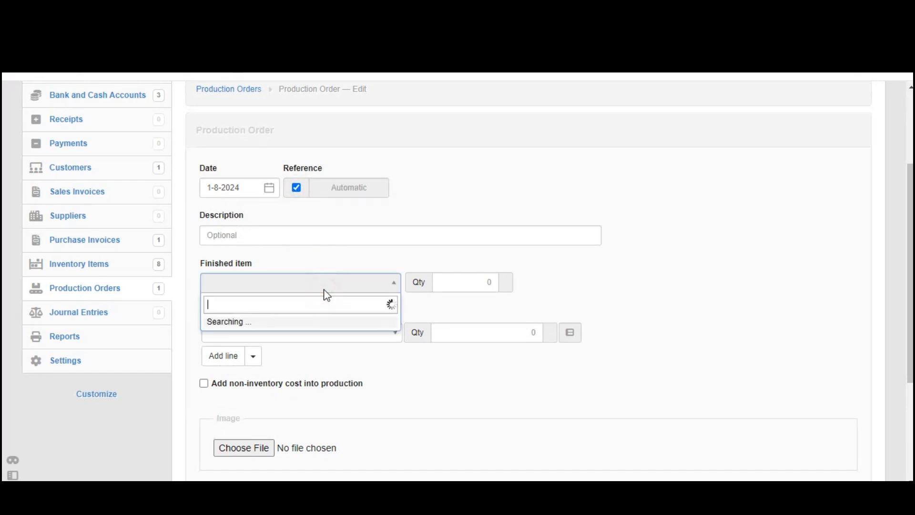
type("45")
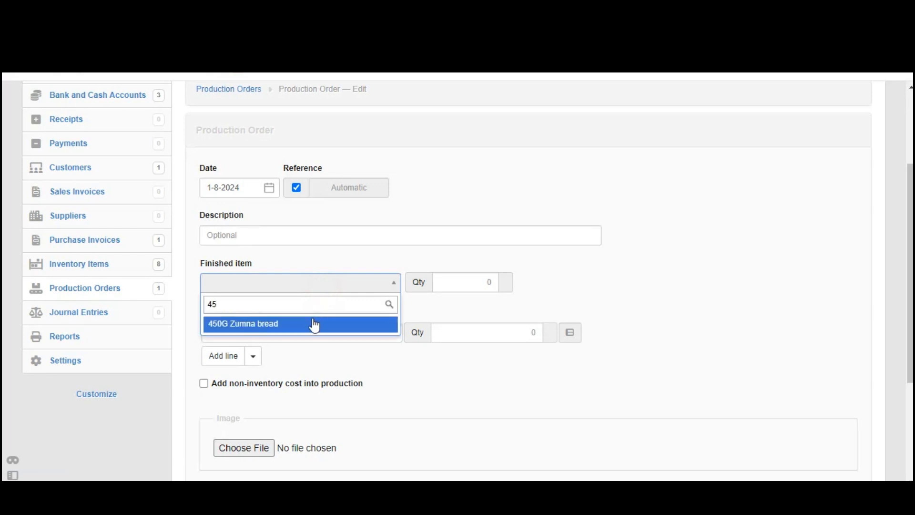
left_click(314, 324)
left_click(471, 286)
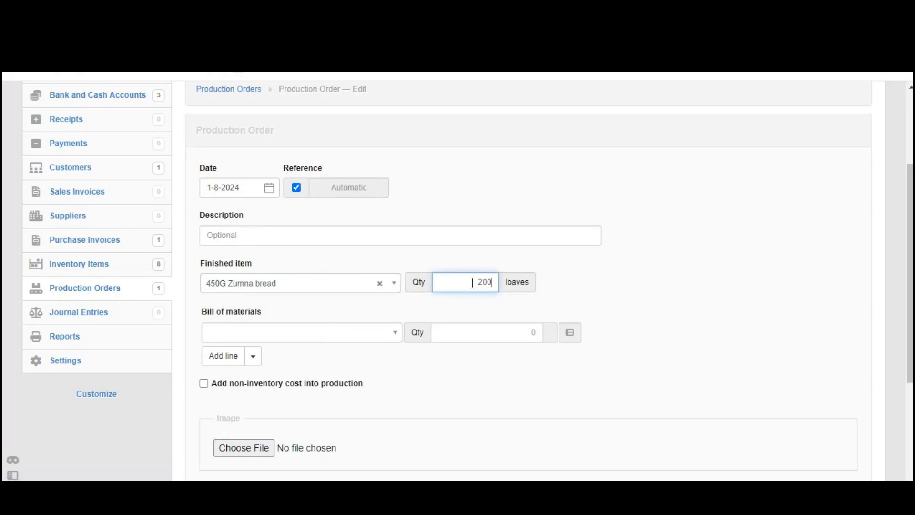
type("200")
scroll(618, 130, "down", 3)
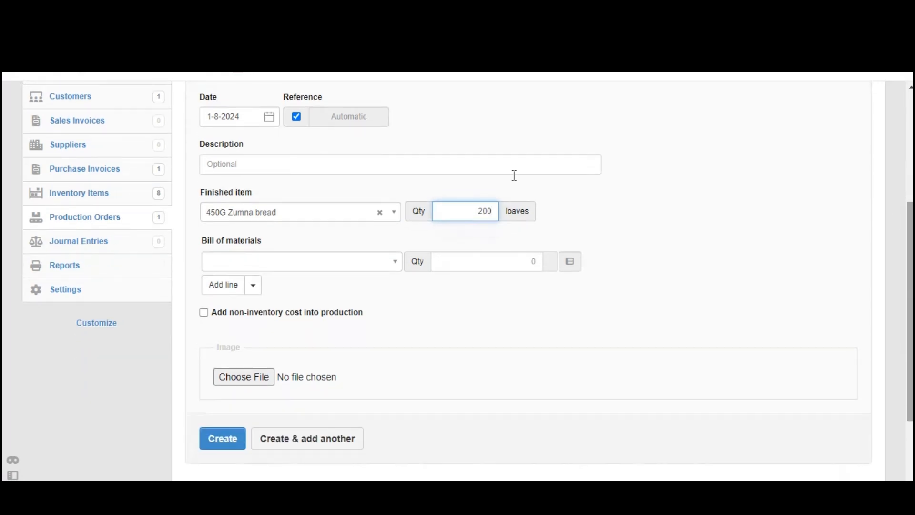
left_click(285, 265)
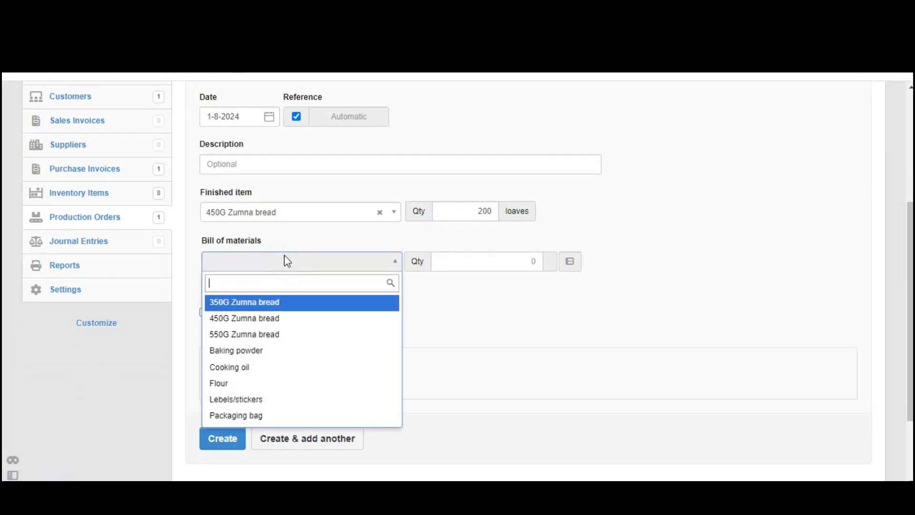
- Add Flour as the first material, keeping its quantity of 81
left_click(204, 239)
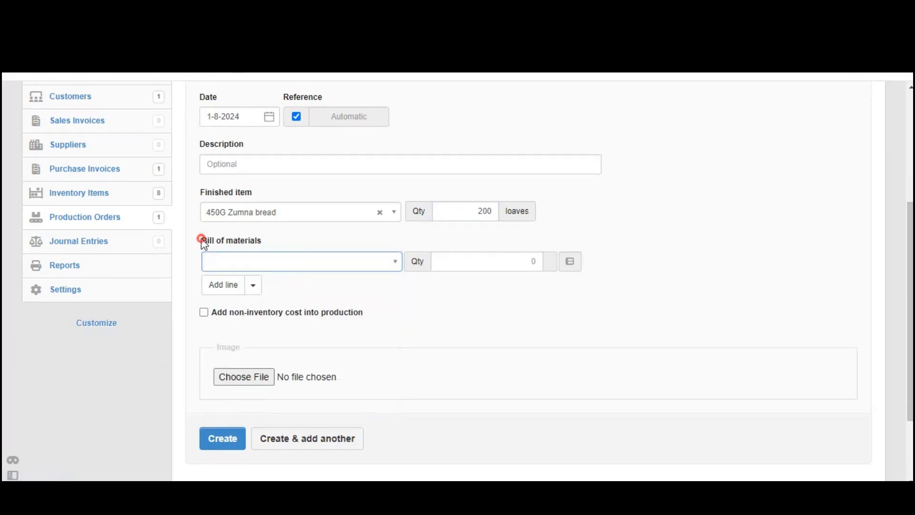
left_click(270, 260)
type("fl")
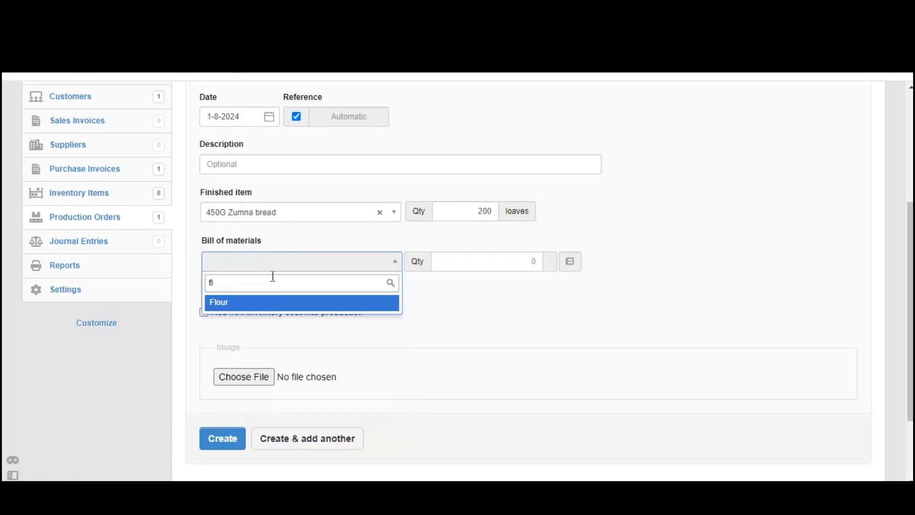
left_click(265, 302)
left_click(496, 260)
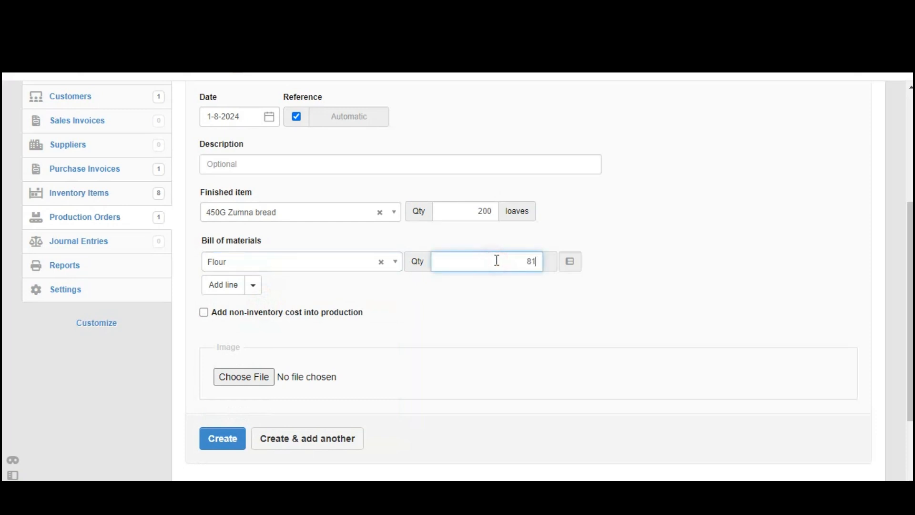
left_click_drag(497, 261, 541, 259)
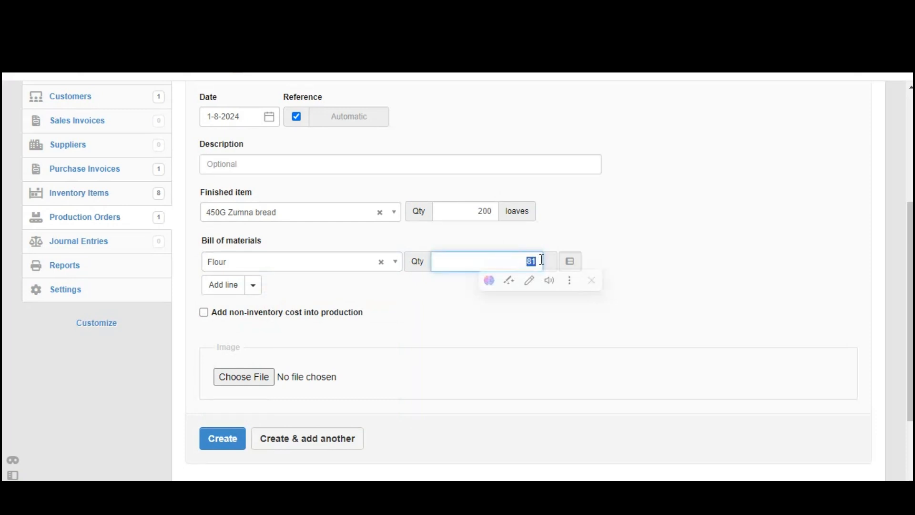
left_click(465, 326)
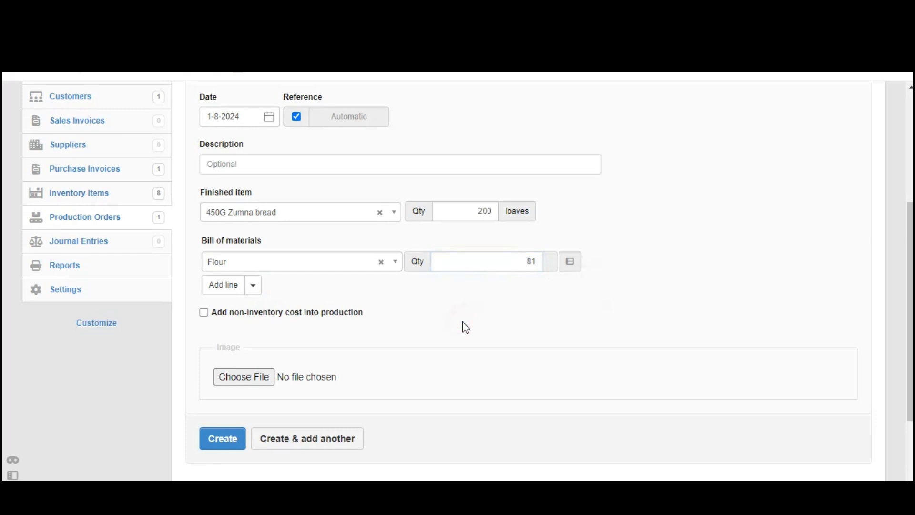
- Add Baking powder as the second material with quantity 1.5
left_click(223, 286)
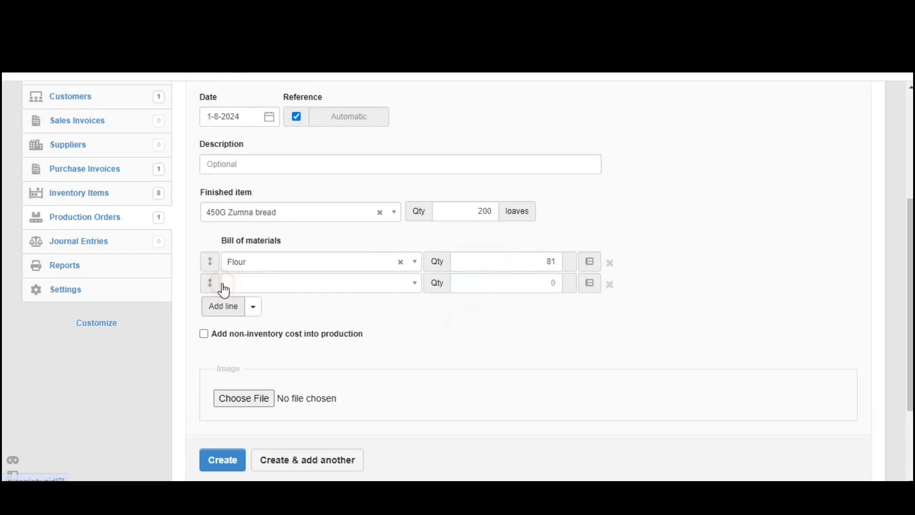
left_click(261, 287)
type("ba")
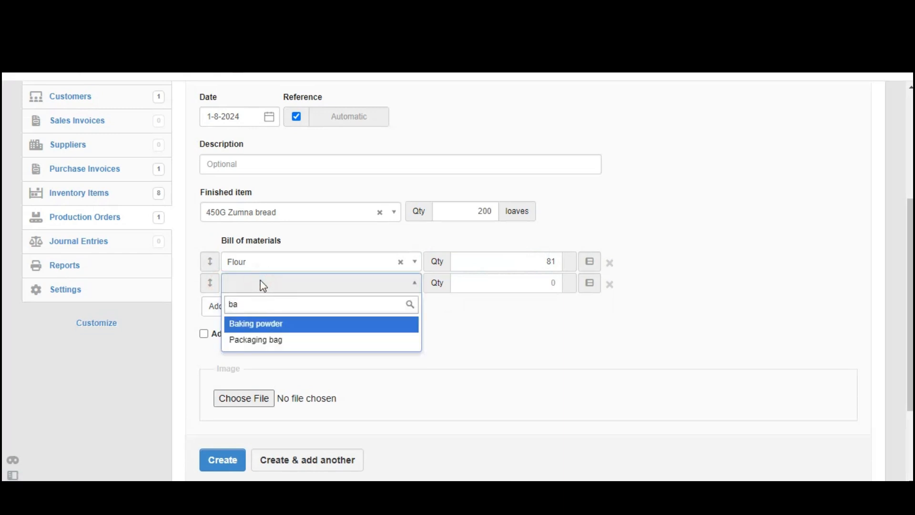
left_click(274, 324)
left_click(512, 285)
type("1.5")
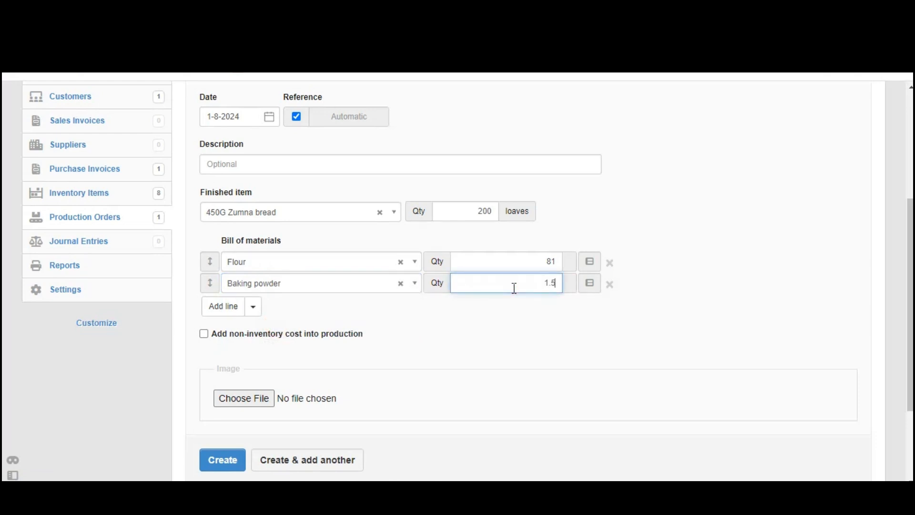
left_click_drag(525, 286, 573, 284)
left_click(493, 328)
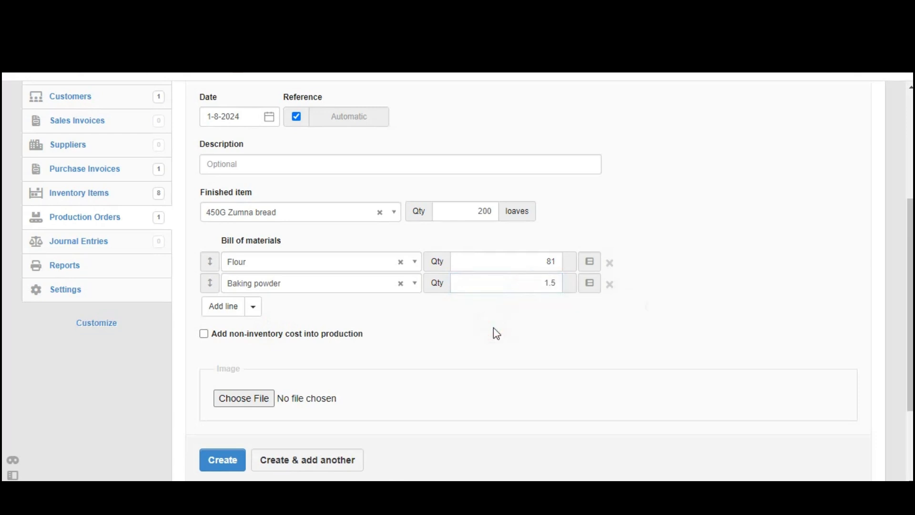
- Add Cooking oil as the third material with quantity 3.5
left_click(216, 307)
left_click(241, 307)
type("coo")
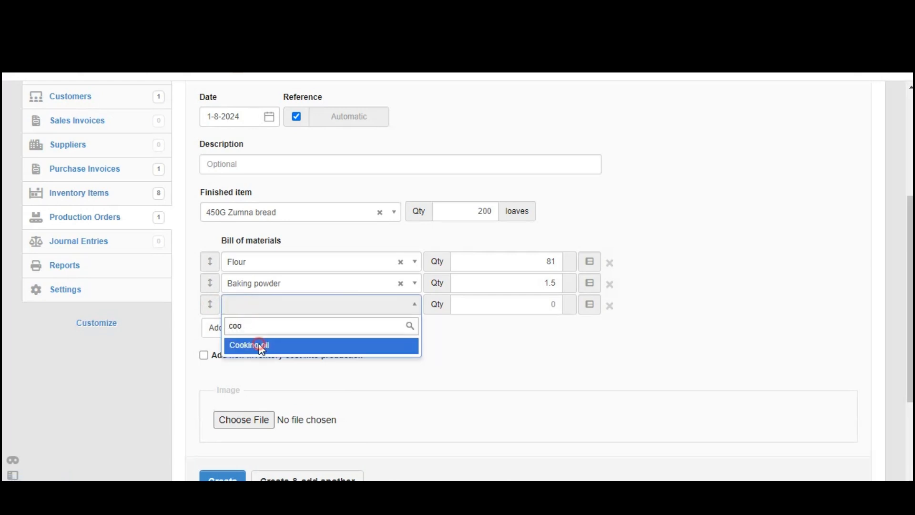
left_click(260, 345)
left_click(524, 305)
type("3.5")
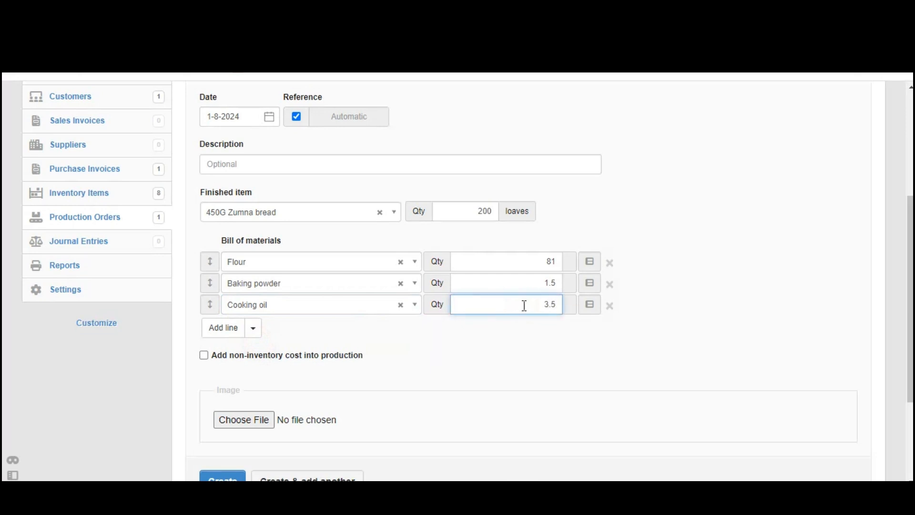
left_click_drag(524, 305, 571, 305)
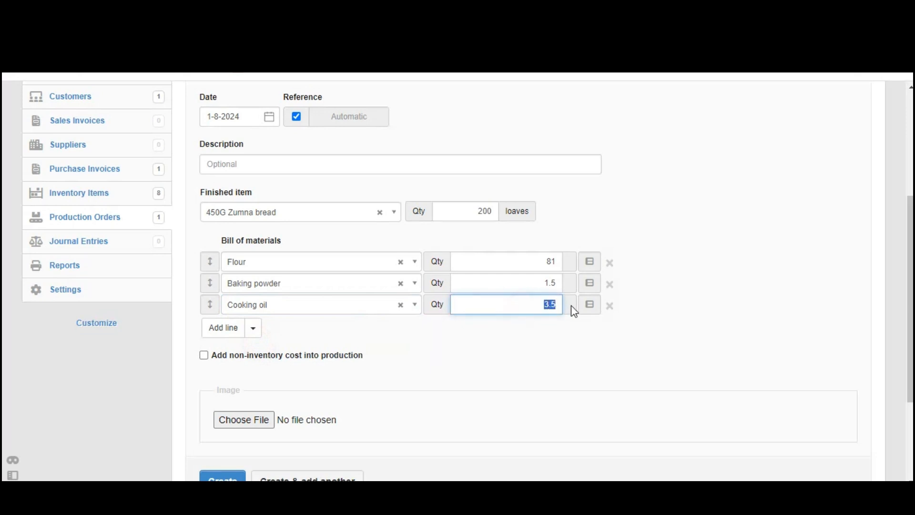
left_click(486, 377)
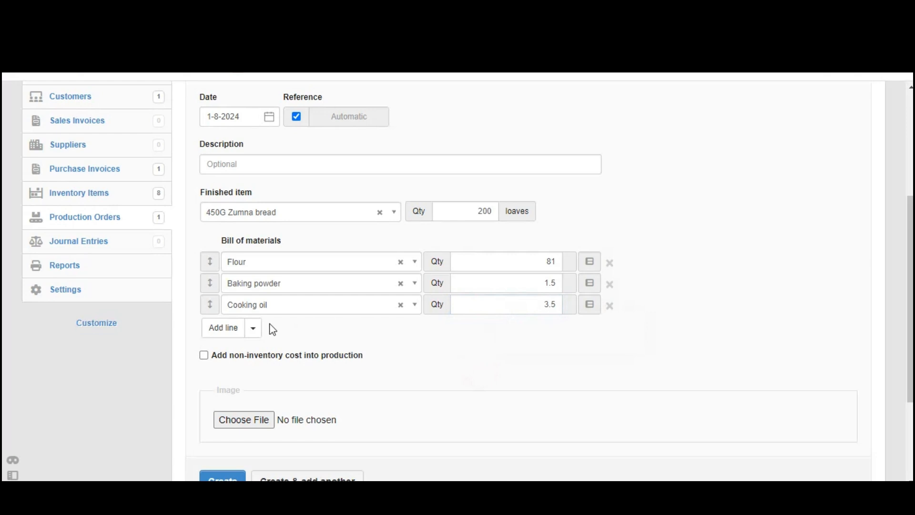
- Add a Packaging bag line to the bill of materials
left_click(227, 328)
left_click(254, 324)
type("pac")
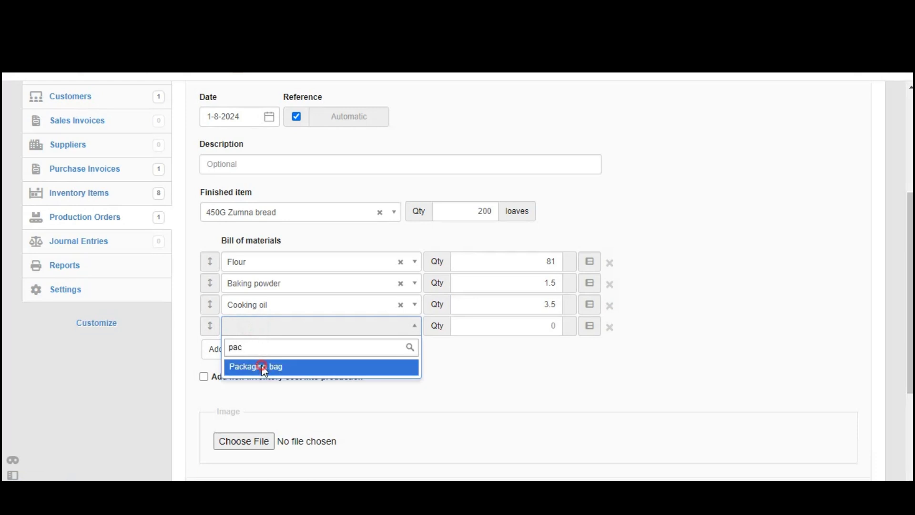
left_click(262, 365)
left_click(495, 327)
- Add a Lebels/stickers line and set both Packaging bag and Lebels/stickers quantities to 200
left_click(215, 349)
left_click(247, 346)
type("ls")
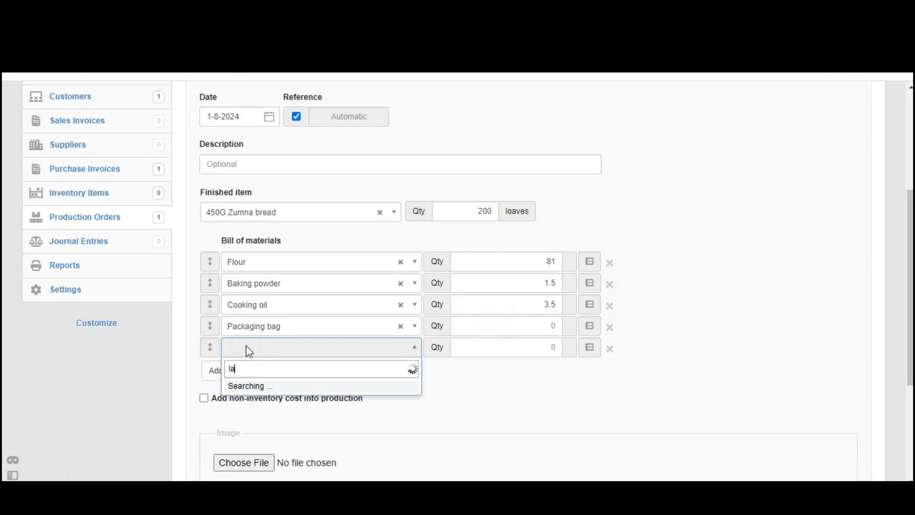
key("BackSpace")
key("BackSpace")
type("l")
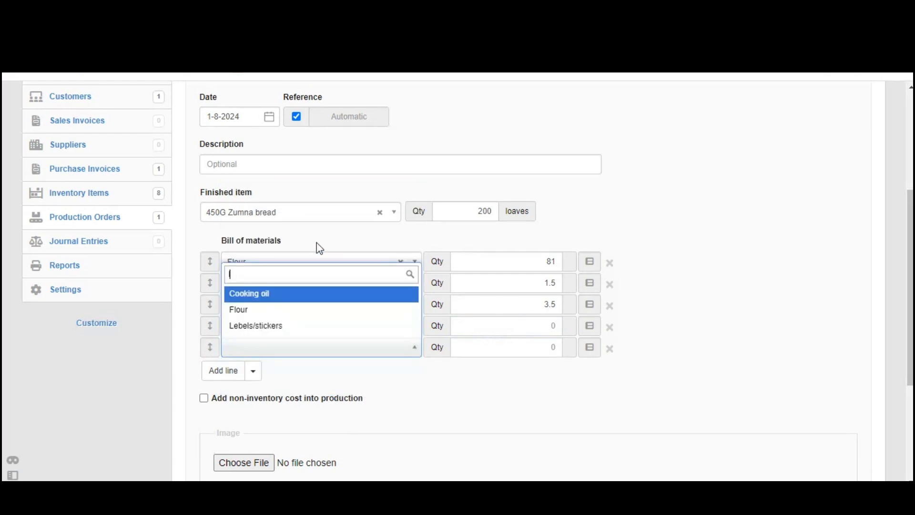
left_click(286, 327)
left_click(484, 325)
type("200")
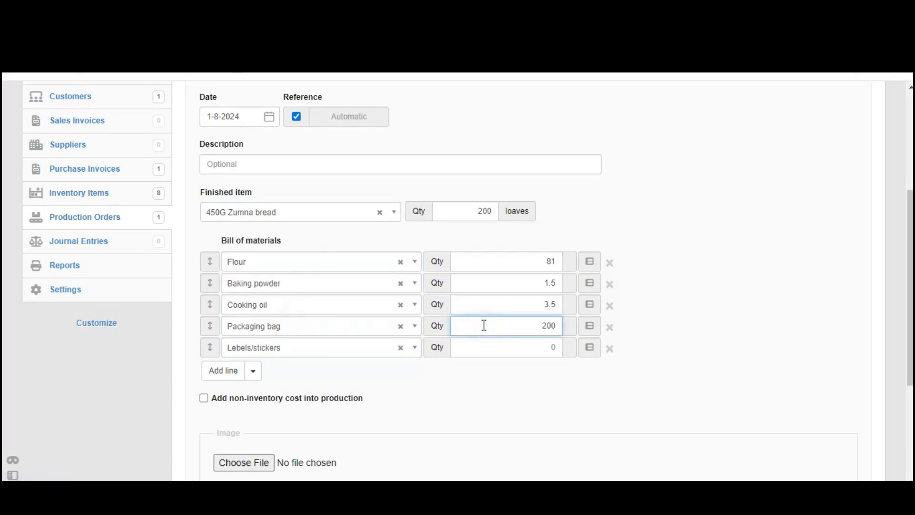
left_click(499, 349)
type("200")
left_click(762, 295)
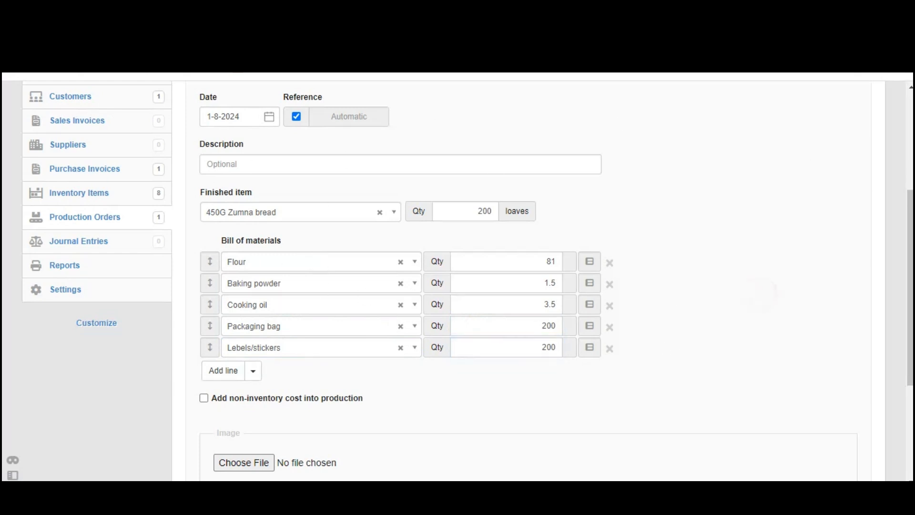
left_click_drag(909, 219, 905, 262)
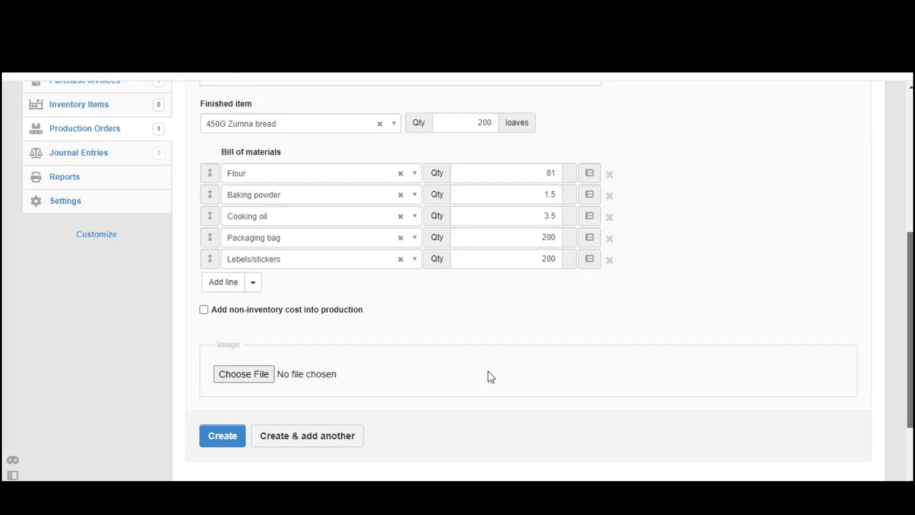
- Create production order 2 and review its lines and 263,750.00 total
left_click(237, 436)
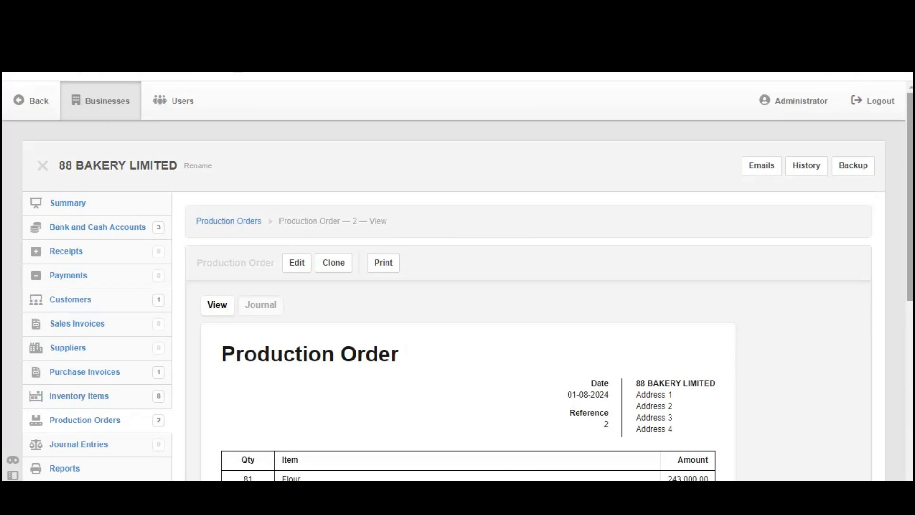
scroll(904, 241, "down", 4)
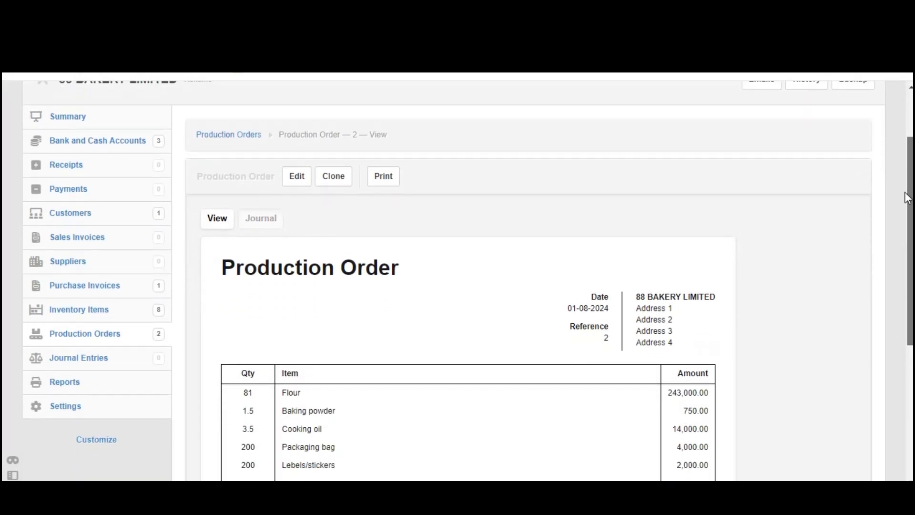
scroll(906, 243, "down", 1)
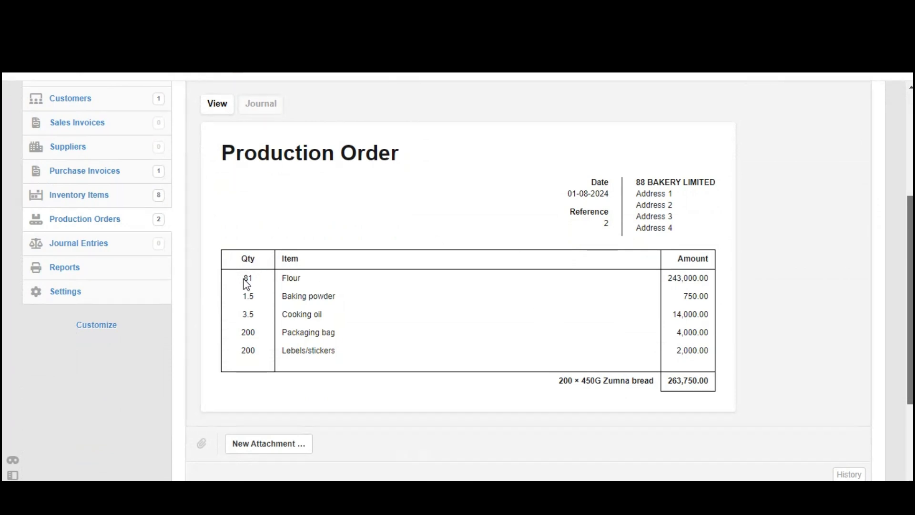
left_click_drag(242, 278, 713, 285)
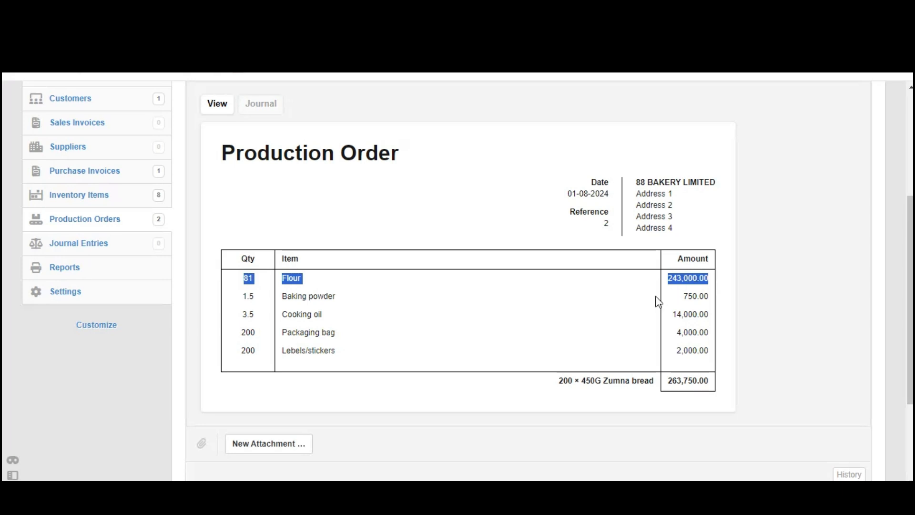
left_click(243, 296)
left_click_drag(243, 296, 711, 299)
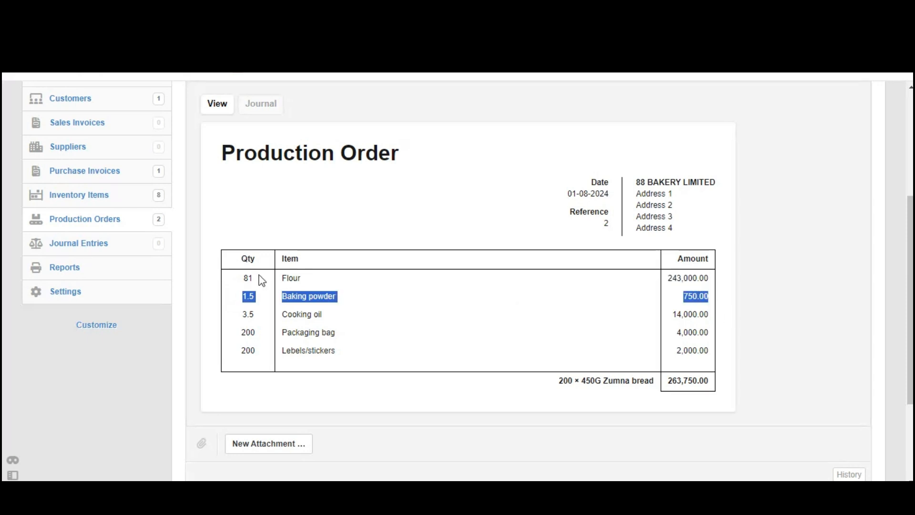
left_click_drag(236, 319, 713, 320)
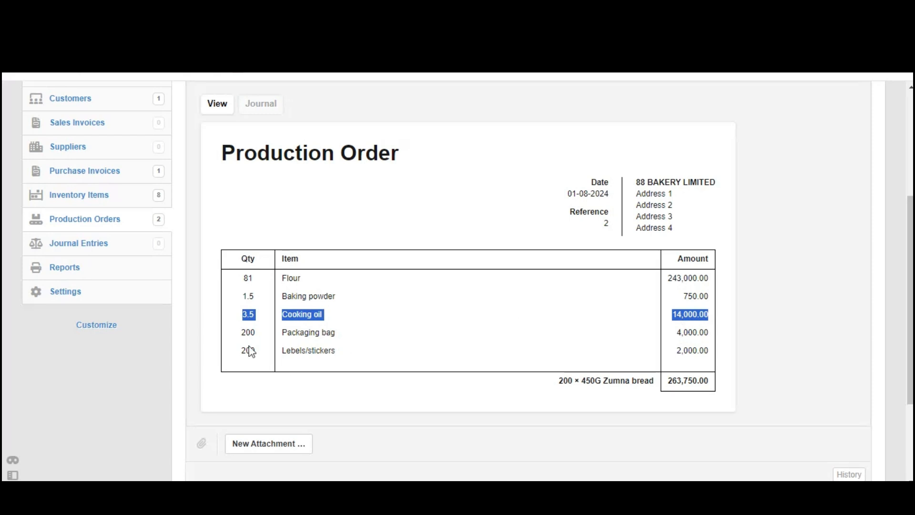
left_click_drag(239, 332, 430, 343)
left_click_drag(605, 335, 714, 340)
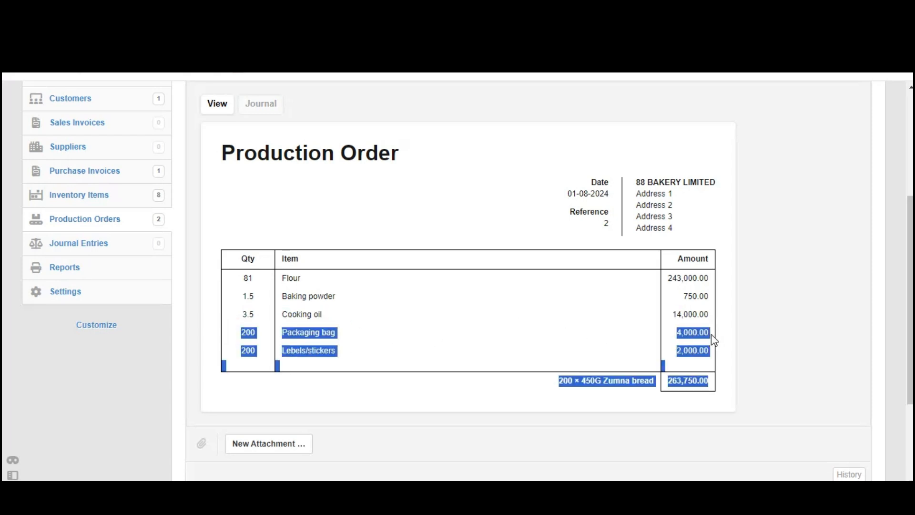
left_click(741, 328)
left_click_drag(234, 355, 701, 355)
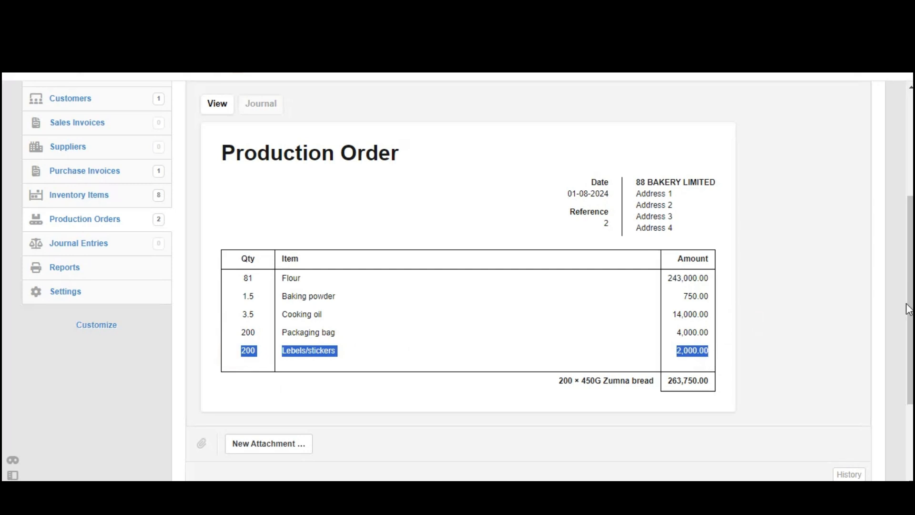
scroll(912, 273, "down", 1)
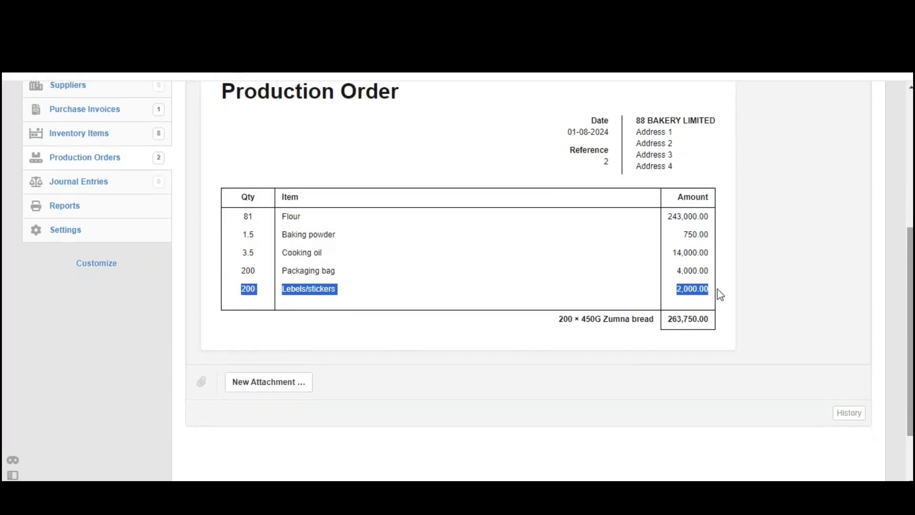
left_click_drag(711, 315, 665, 328)
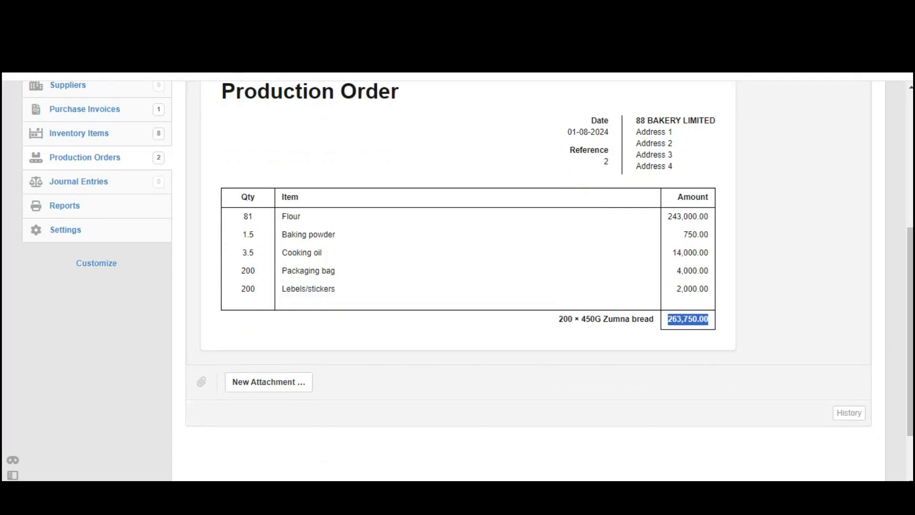
scroll(911, 299, "up", 2)
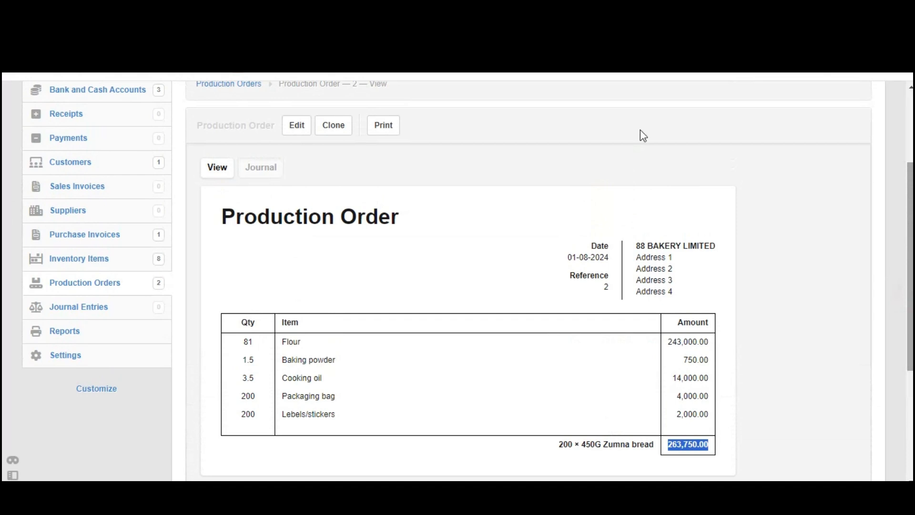
left_click(110, 260)
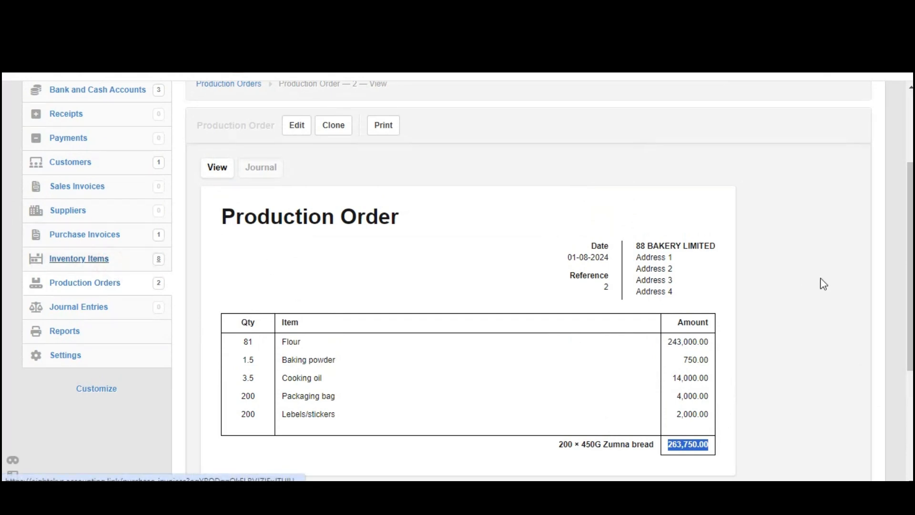
- Inspect the 450G Zumna bread total cost transactions, then return to Inventory Items
scroll(458, 282, "down", 2)
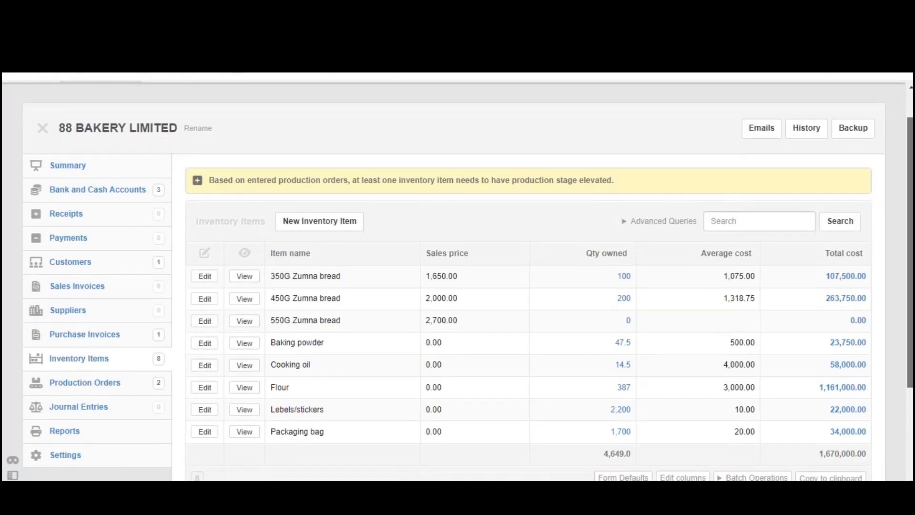
left_click_drag(912, 208, 913, 212)
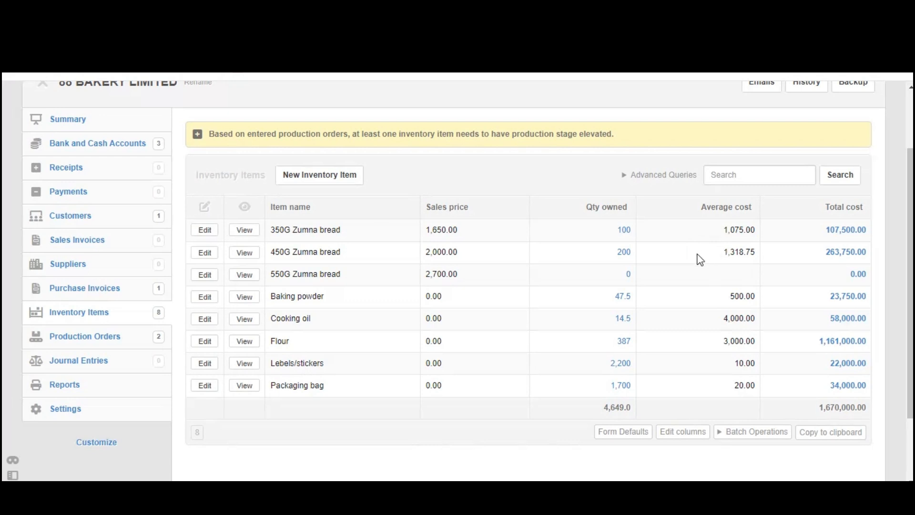
left_click_drag(610, 256, 881, 256)
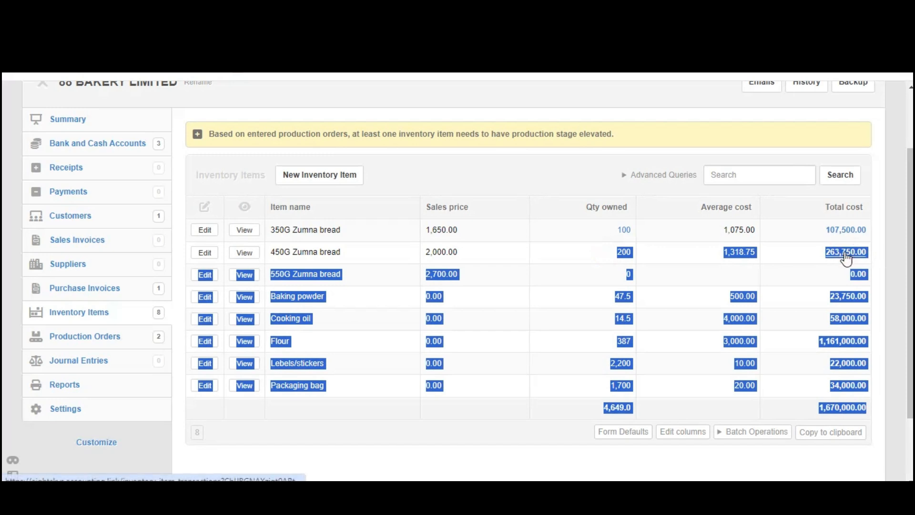
left_click(844, 252)
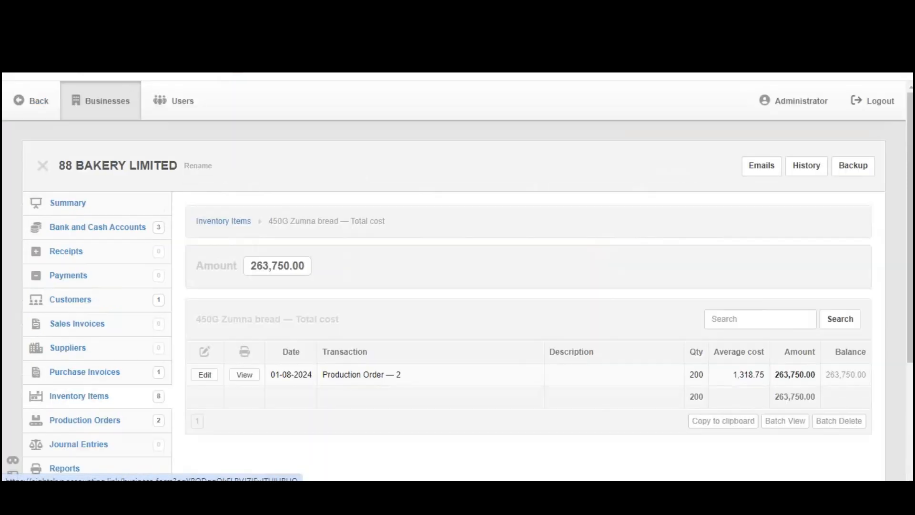
left_click(19, 100)
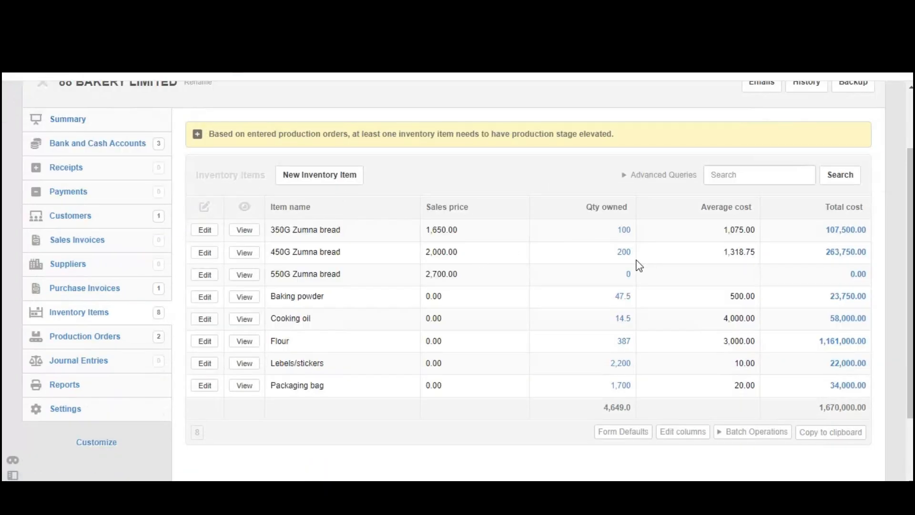
- Reload Inventory Items and confirm 450G Zumna bread shows 200 owned at 263,750.00 total cost
left_click_drag(604, 253, 825, 246)
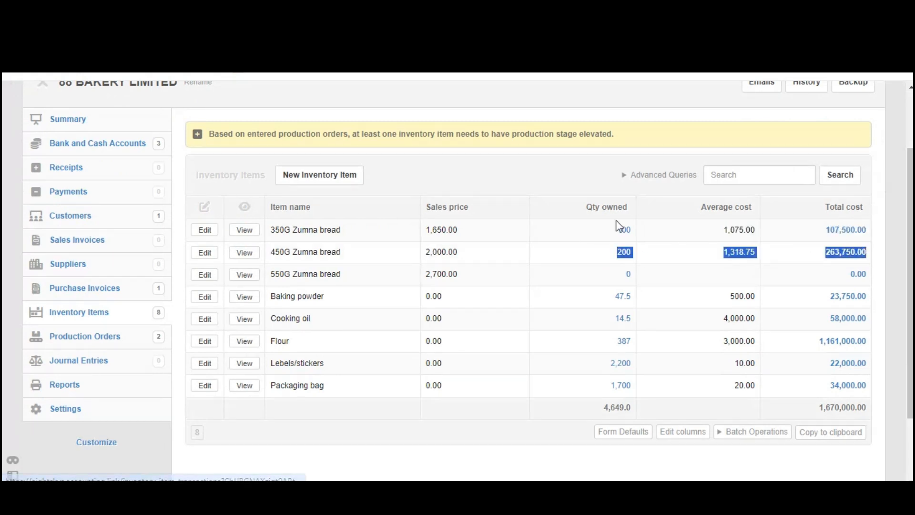
left_click(93, 312)
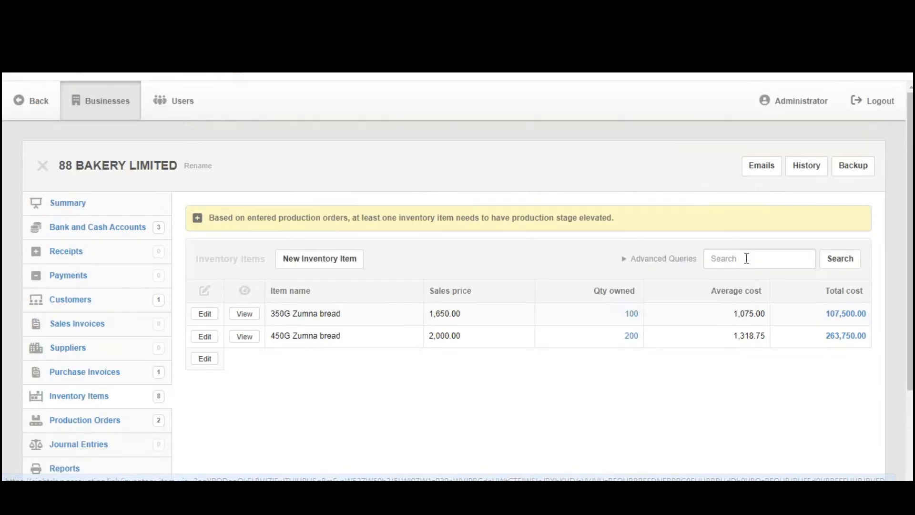
left_click_drag(607, 337, 873, 348)
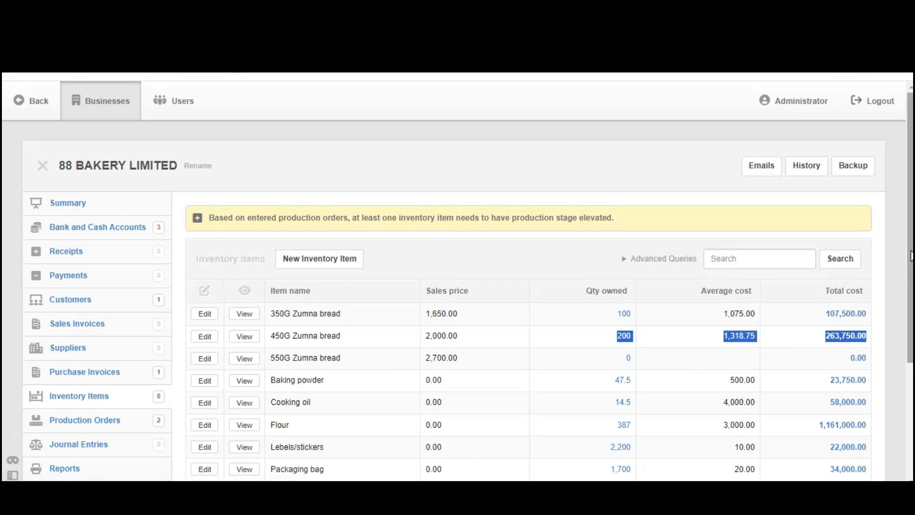
left_click_drag(912, 252, 911, 295)
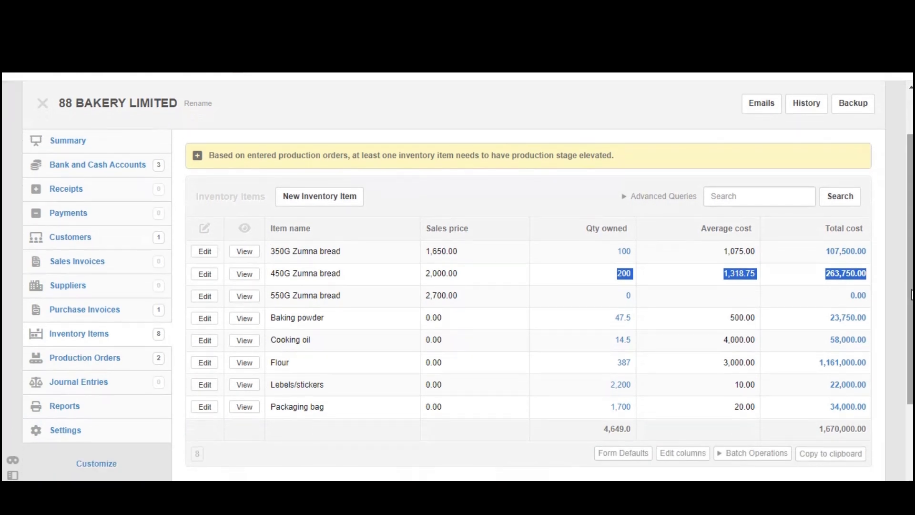